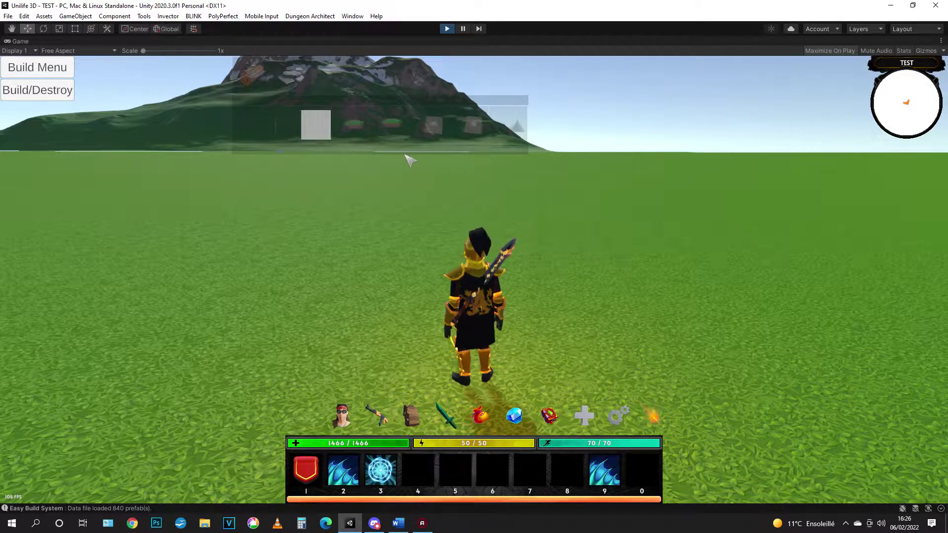
Step: Place a red banner and two wooden floor tiles beside the character
{"action": "left_click", "coordinate": [412, 130]}
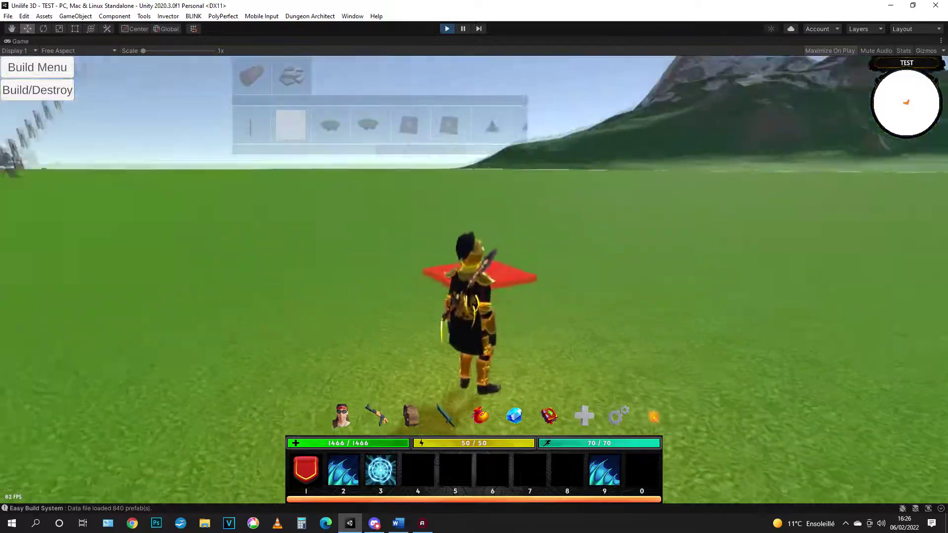
{"action": "left_click", "coordinate": [474, 267]}
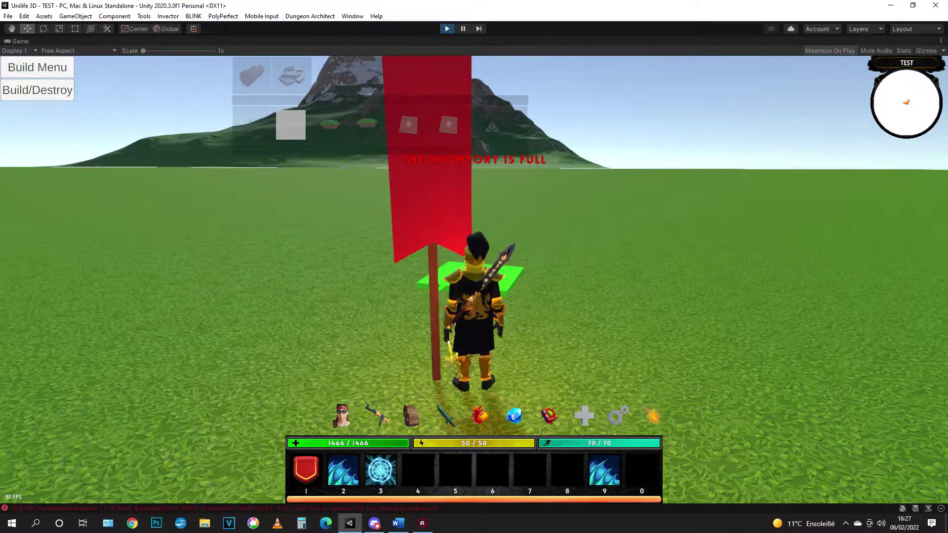
{"action": "left_click", "coordinate": [473, 267]}
{"action": "left_click", "coordinate": [474, 267]}
Step: Walk back and forth across the floor, extending it into a large rectangular platform
{"action": "key", "text": "w"}
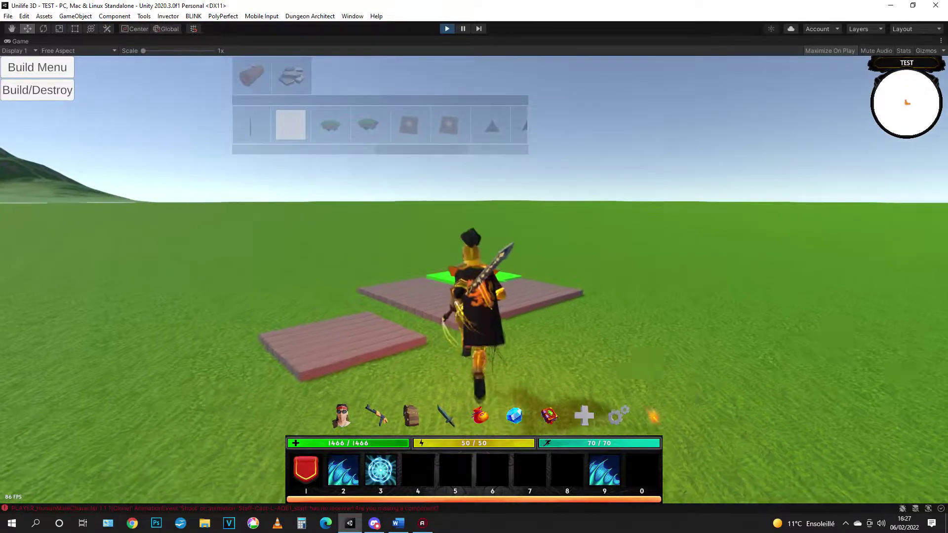
{"action": "key", "text": "w"}
{"action": "key", "text": "w"}
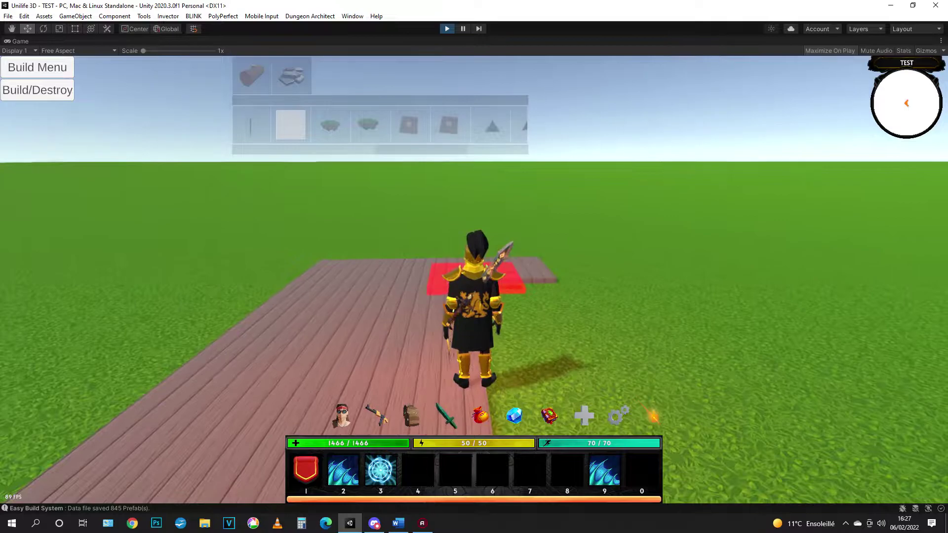
{"action": "key", "text": "a"}
{"action": "key", "text": "s"}
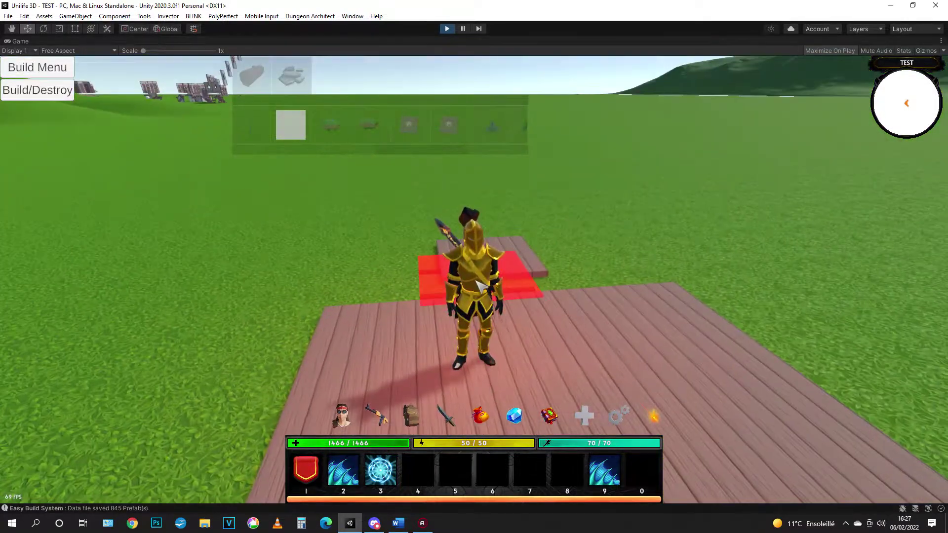
{"action": "key", "text": "w"}
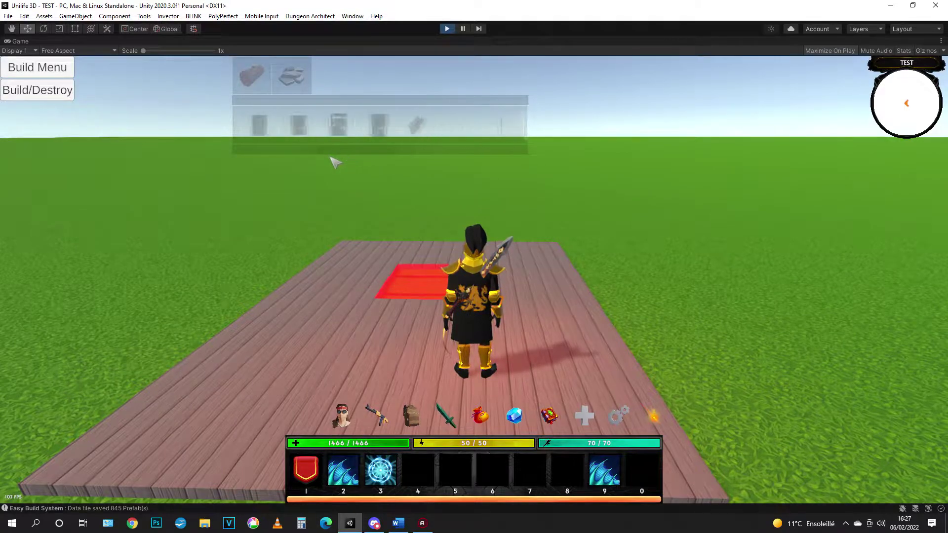
{"action": "key", "text": "w"}
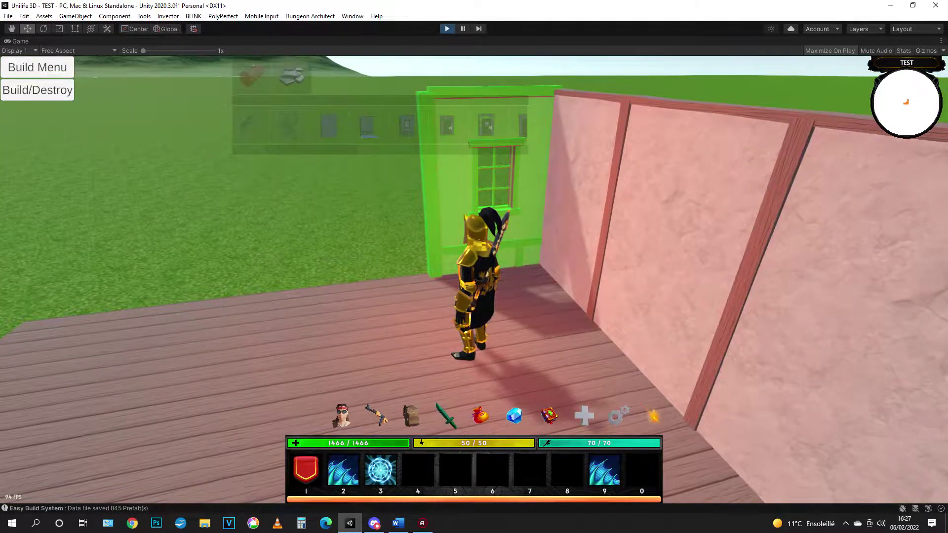
Step: Move up to the wall for the door, then jump above the house roof
{"action": "key", "text": "w"}
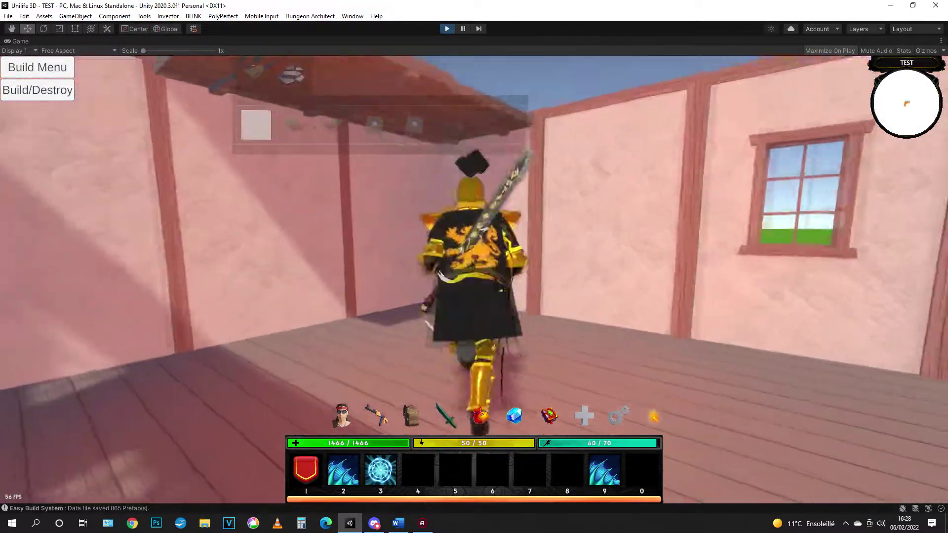
{"action": "key", "text": "space"}
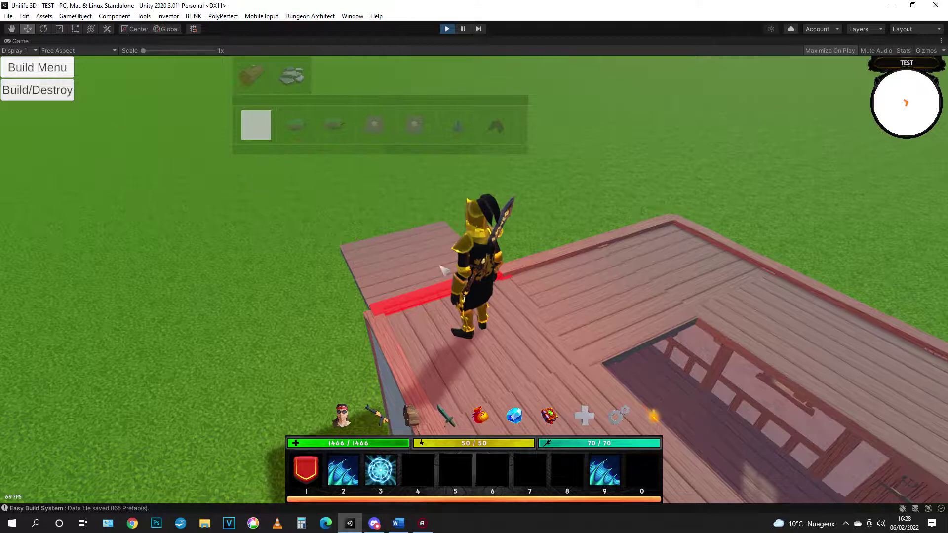
Step: Place a log staircase in the upper floor's stair opening
{"action": "key", "text": "Escape"}
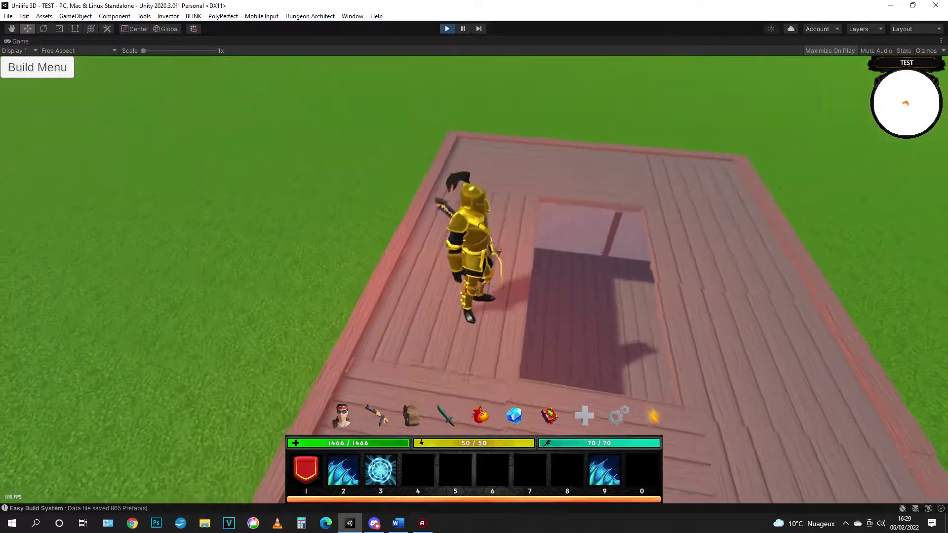
{"action": "left_click", "coordinate": [252, 75]}
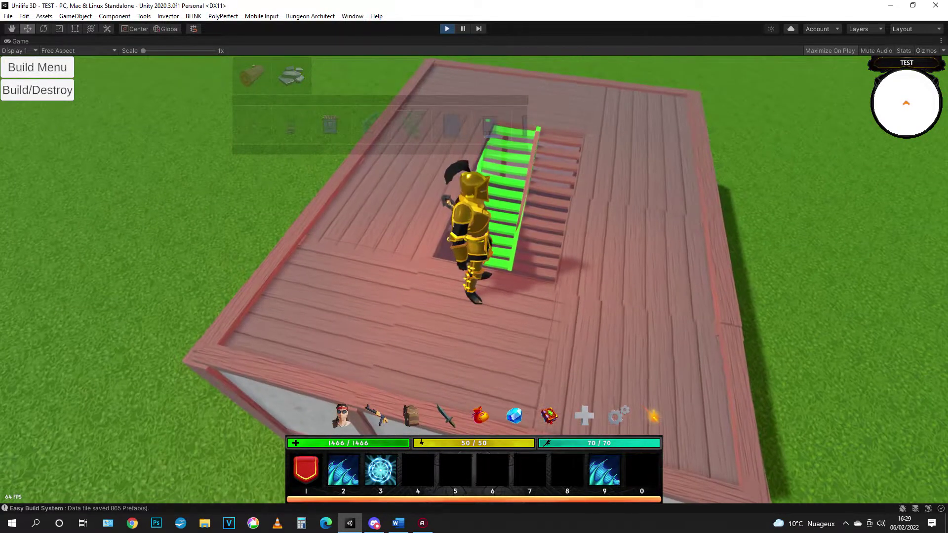
{"action": "left_click", "coordinate": [474, 279]}
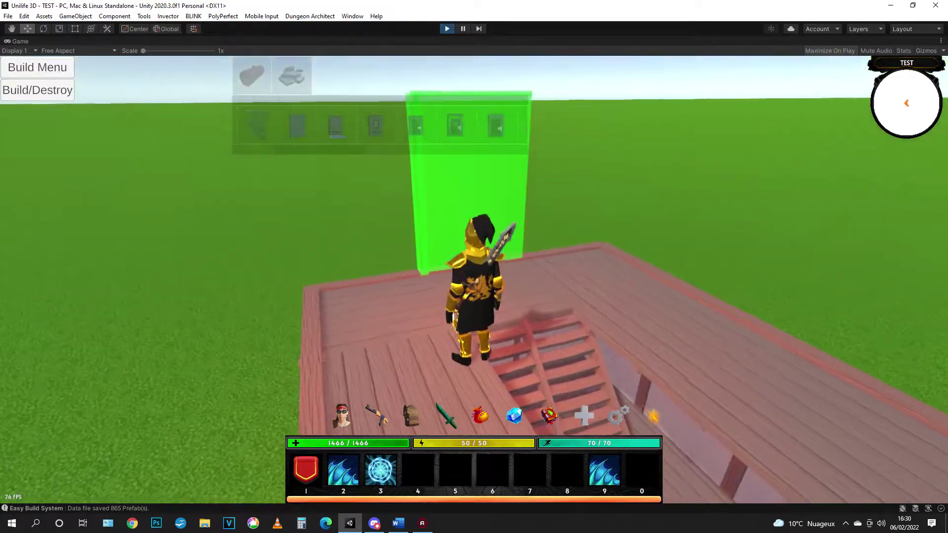
Step: Add a pink wall and a triangular pink gable wall on the upper floor
{"action": "left_click", "coordinate": [430, 202]}
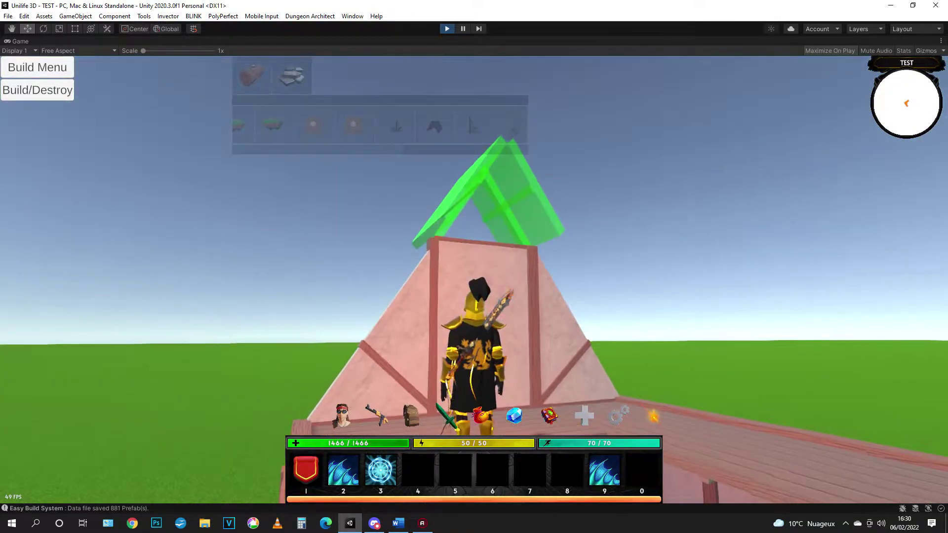
{"action": "left_click", "coordinate": [478, 284]}
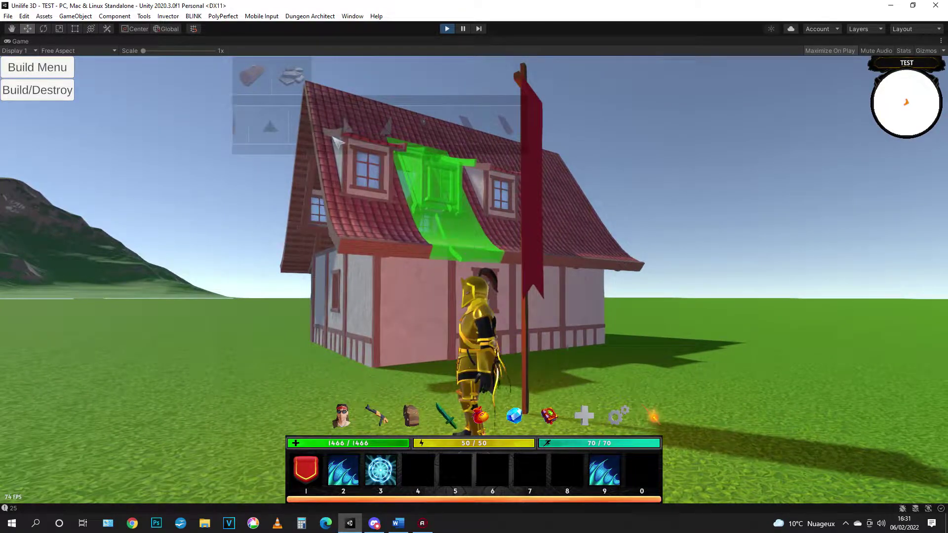
Step: Sprint alongside the house, jump on and off the roof, and head into the attic
{"action": "key", "text": "shift+w"}
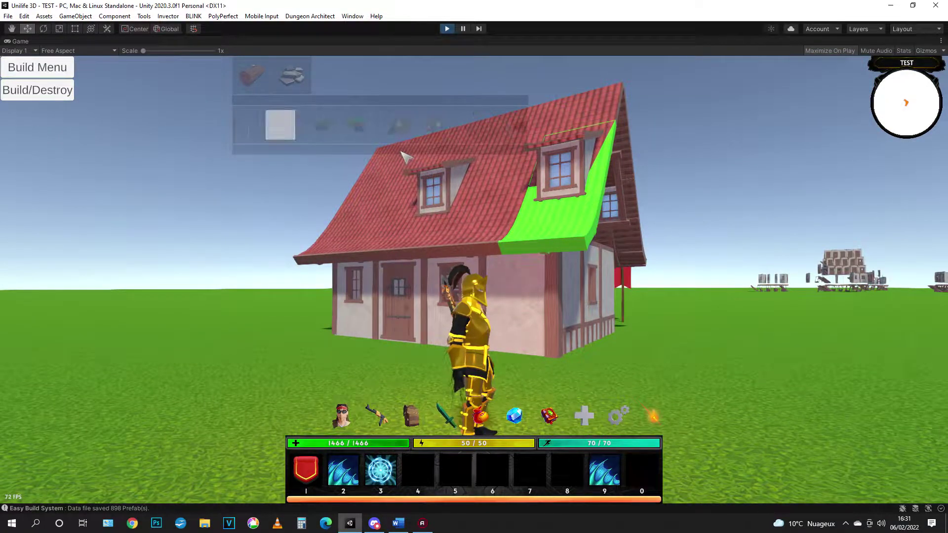
{"action": "key", "text": "space"}
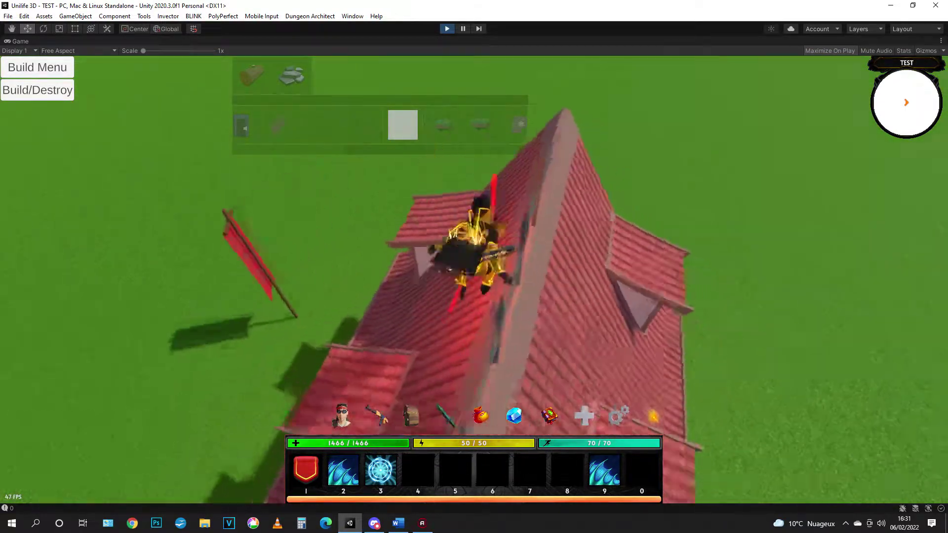
{"action": "key", "text": "space"}
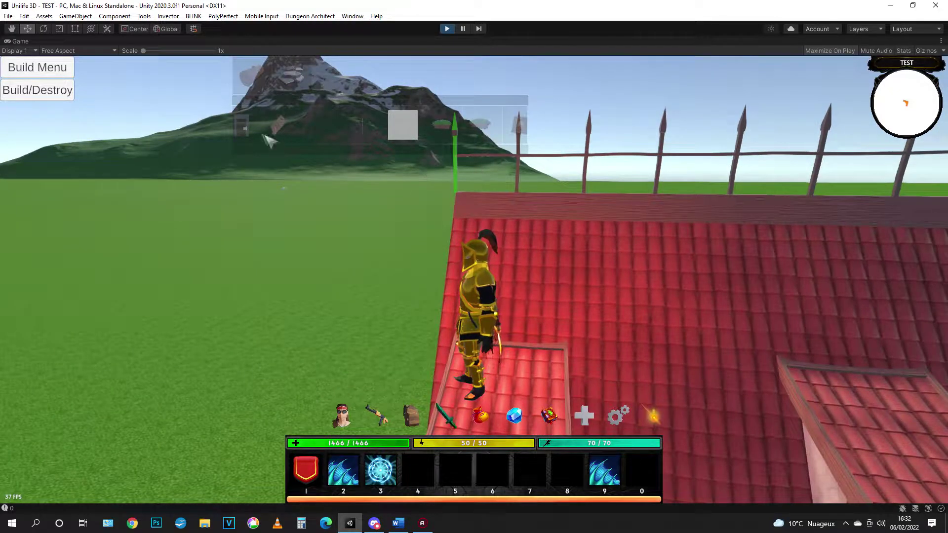
{"action": "key", "text": "a"}
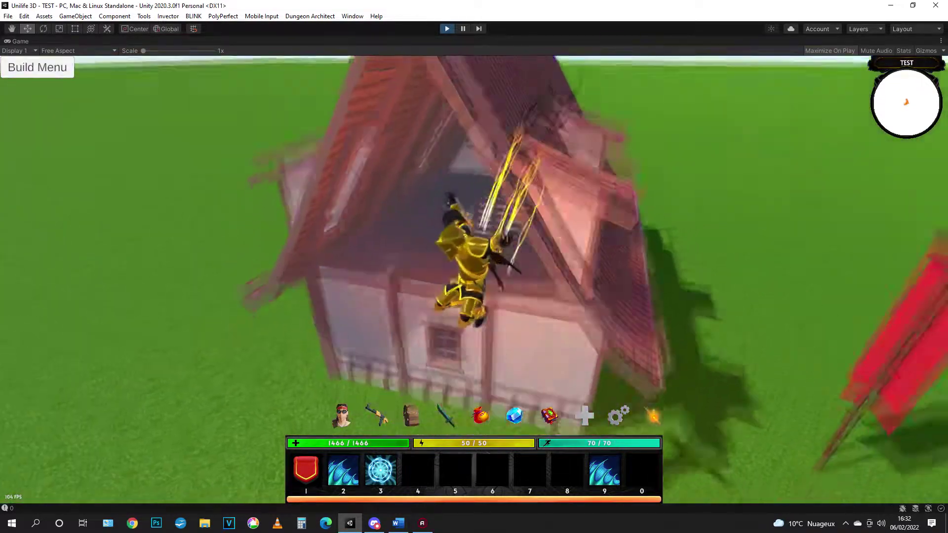
{"action": "key", "text": "space"}
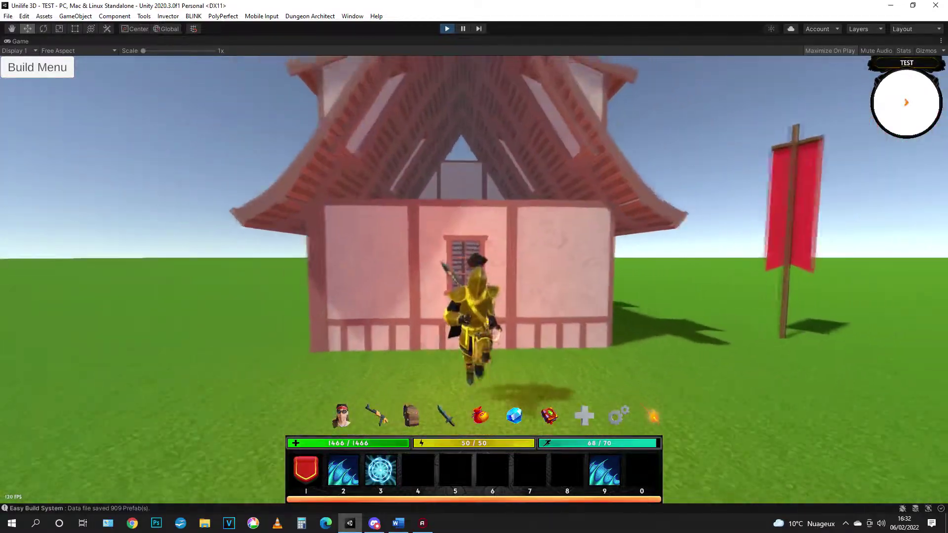
{"action": "key", "text": "w"}
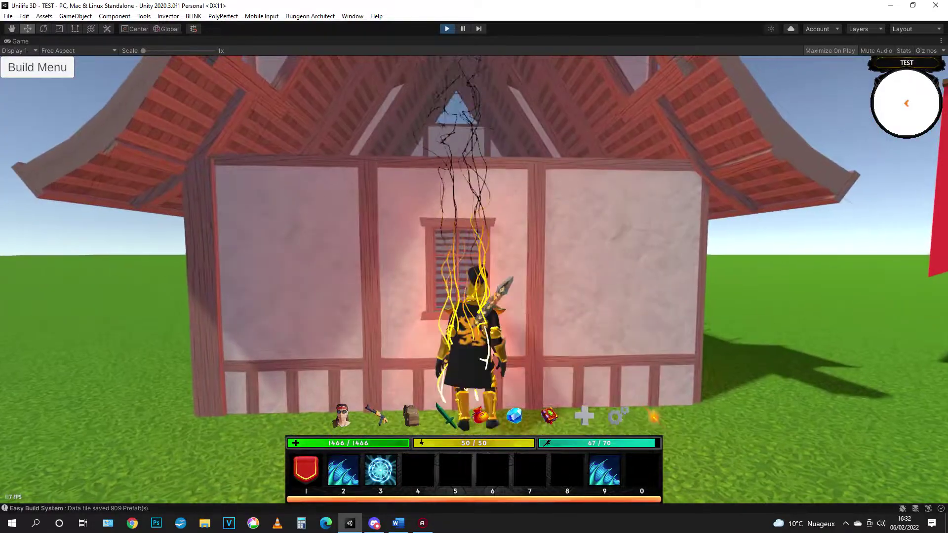
{"action": "key", "text": "2"}
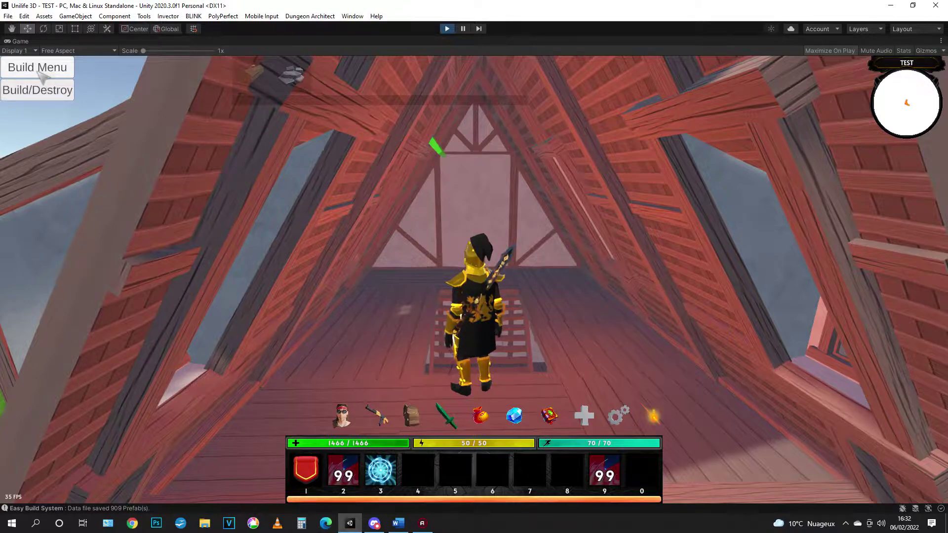
Step: Run the character out of the attic
{"action": "key", "text": "3"}
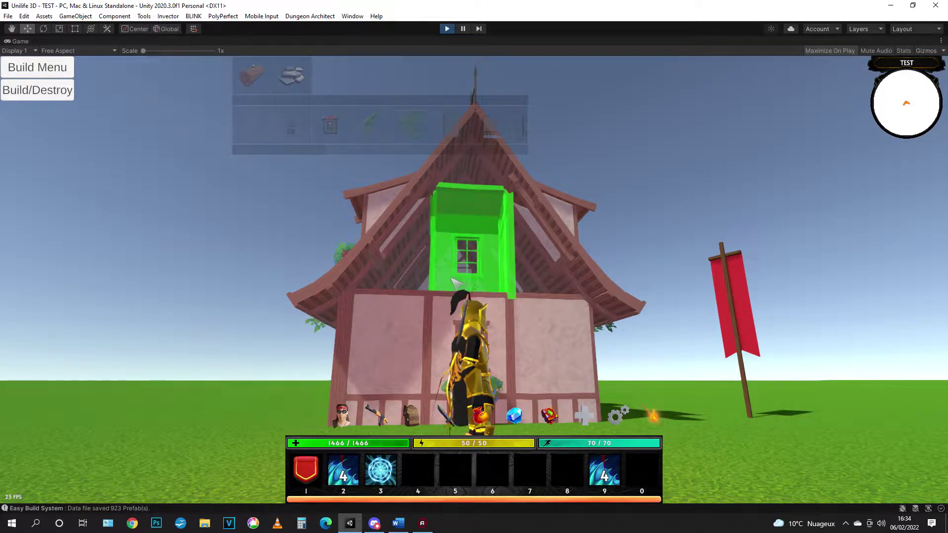
Step: Place the windowed dormer wall on the front gable and face the house front
{"action": "left_click", "coordinate": [456, 284]}
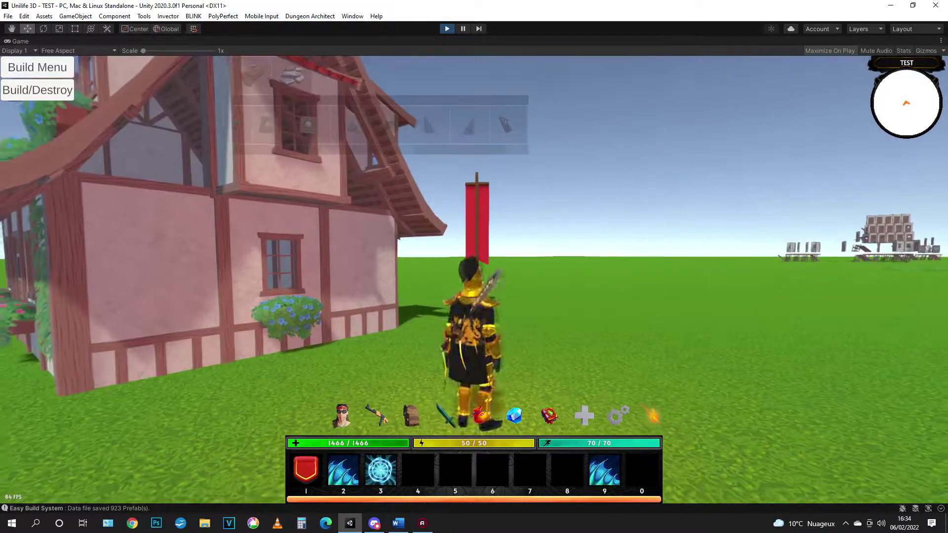
{"action": "key", "text": "a"}
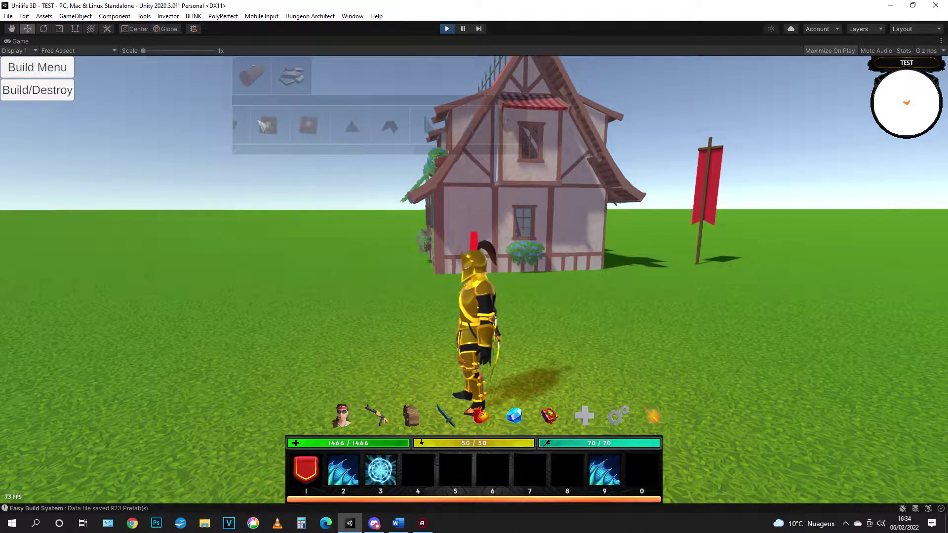
Step: Run past the house and place climbing ivy on its side wall
{"action": "key", "text": "Escape"}
{"action": "key", "text": "w"}
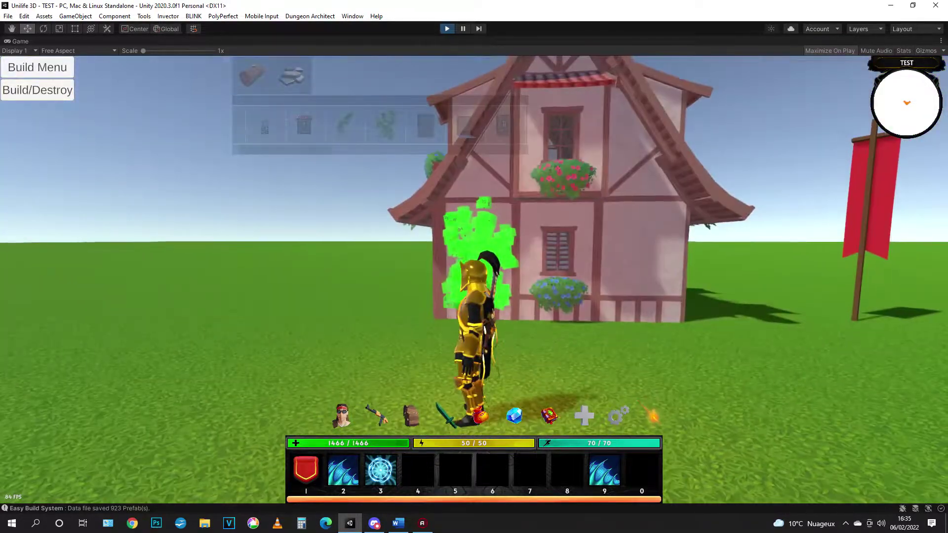
{"action": "left_click", "coordinate": [474, 279]}
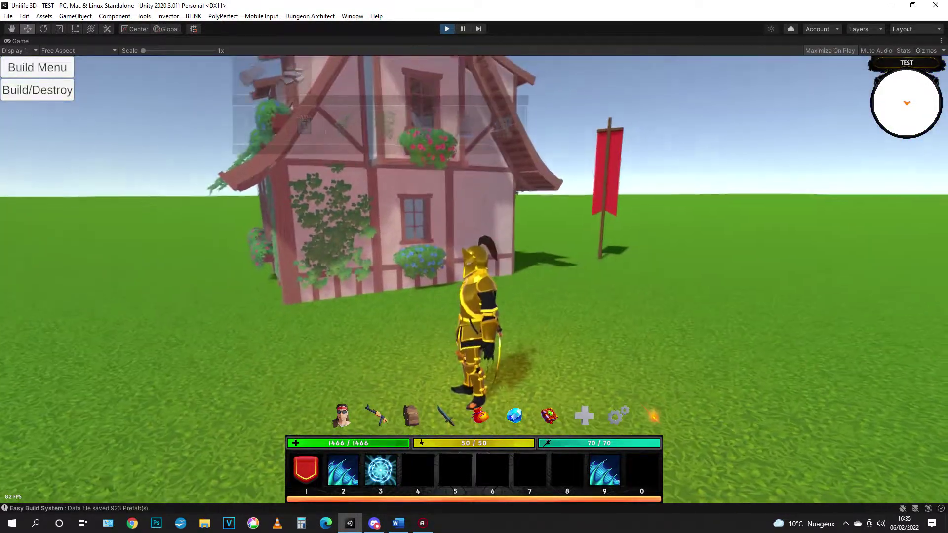
{"action": "key", "text": "w"}
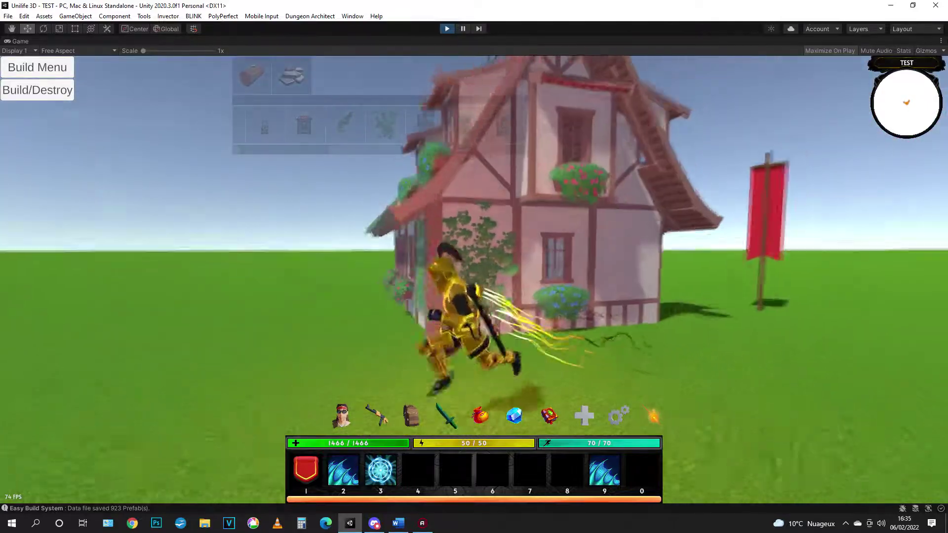
{"action": "key", "text": "w"}
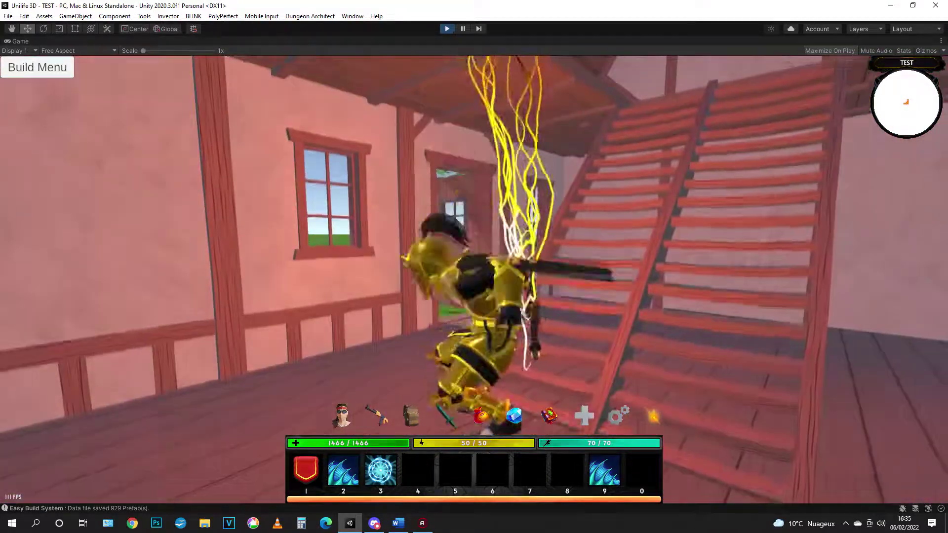
Step: Climb the stairs to the attic, drop back down and leave through the window
{"action": "key", "text": "w"}
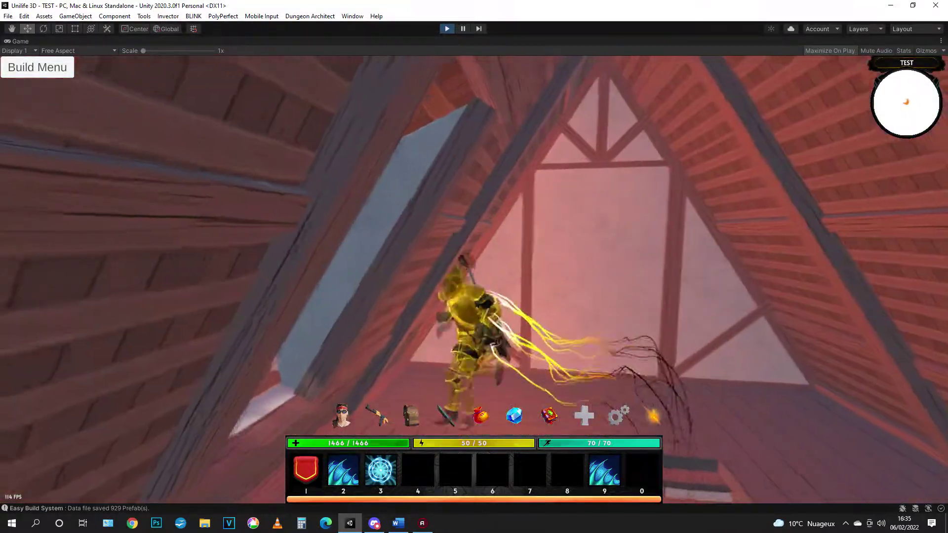
{"action": "key", "text": "w"}
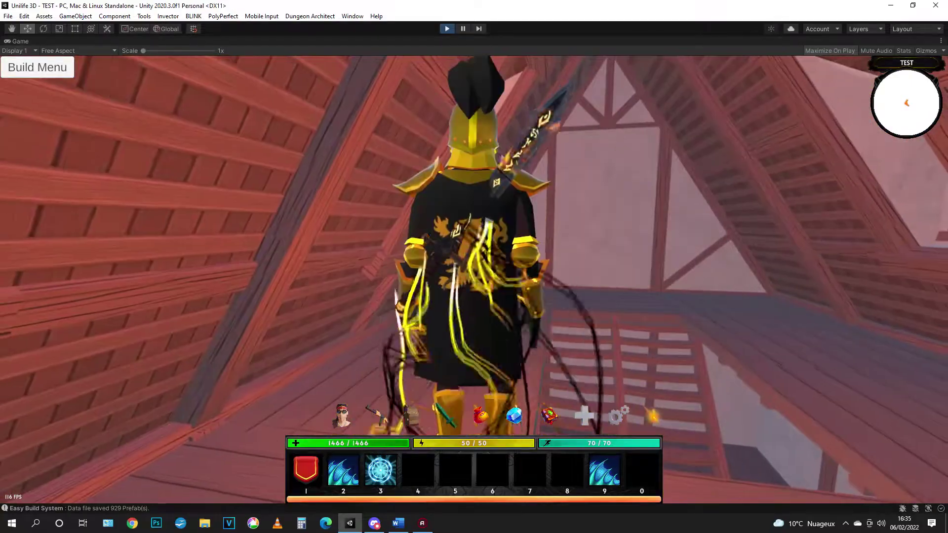
{"action": "key", "text": "w"}
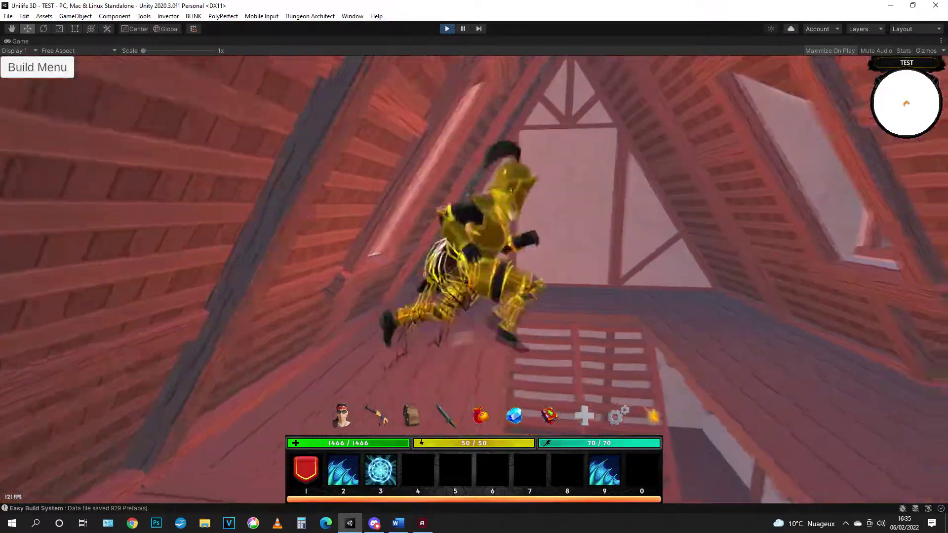
{"action": "key", "text": "w"}
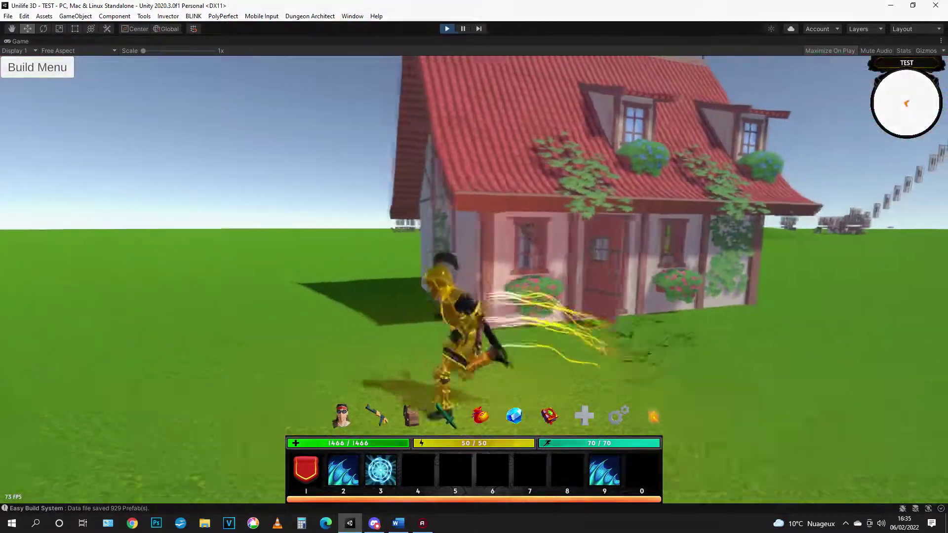
{"action": "key", "text": "2"}
{"action": "key", "text": "w"}
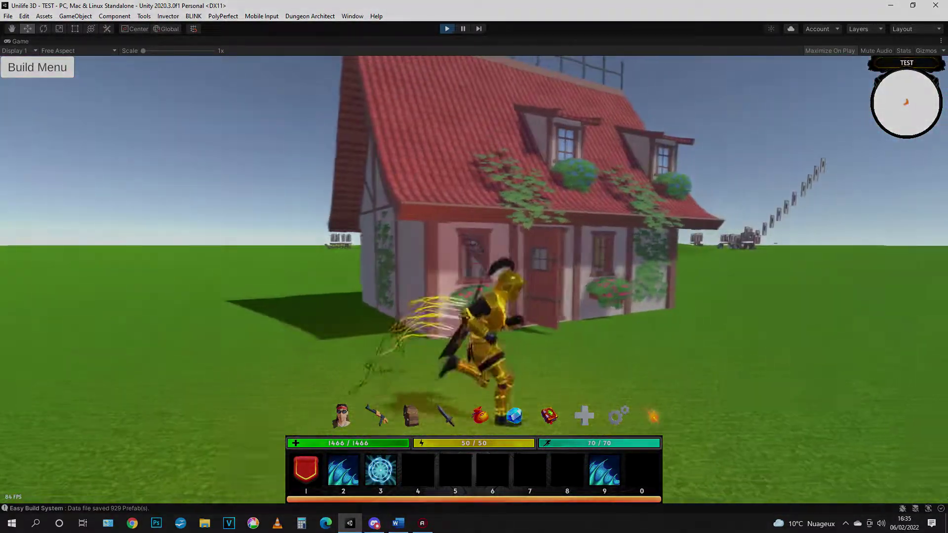